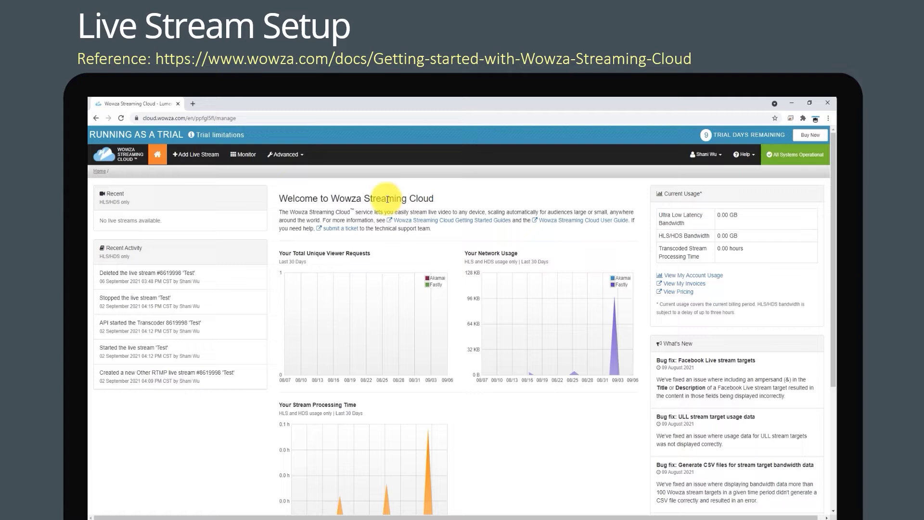
- Start a new live stream named Lumens broadcasting from US West (California)
{"action": "left_click", "coordinate": [194, 157]}
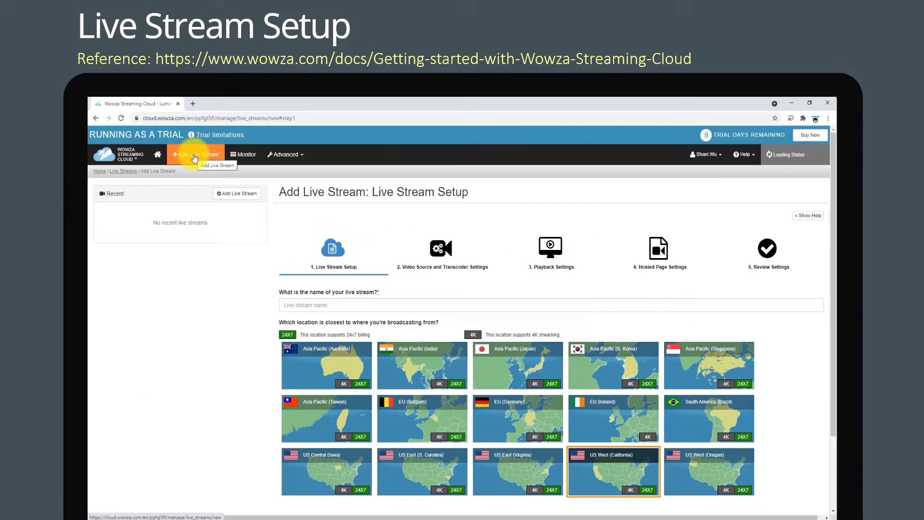
{"action": "left_click", "coordinate": [346, 306]}
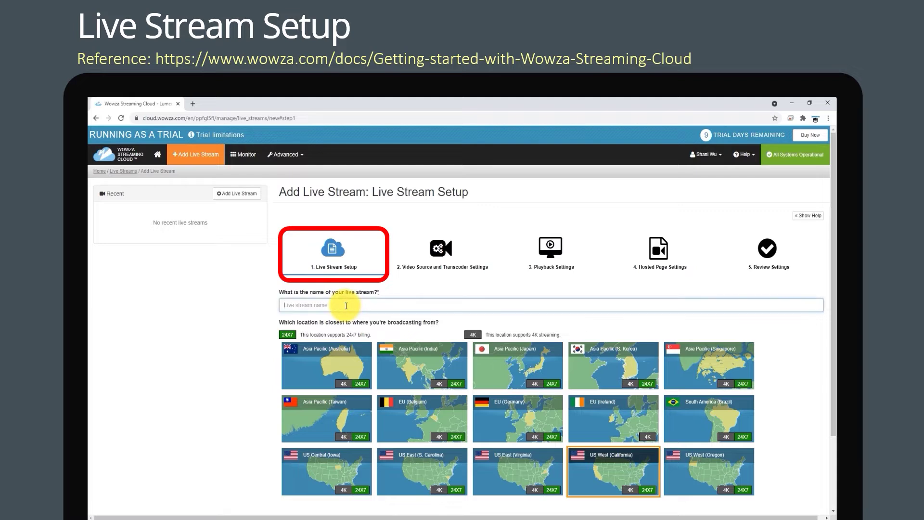
{"action": "type", "text": "Lume"}
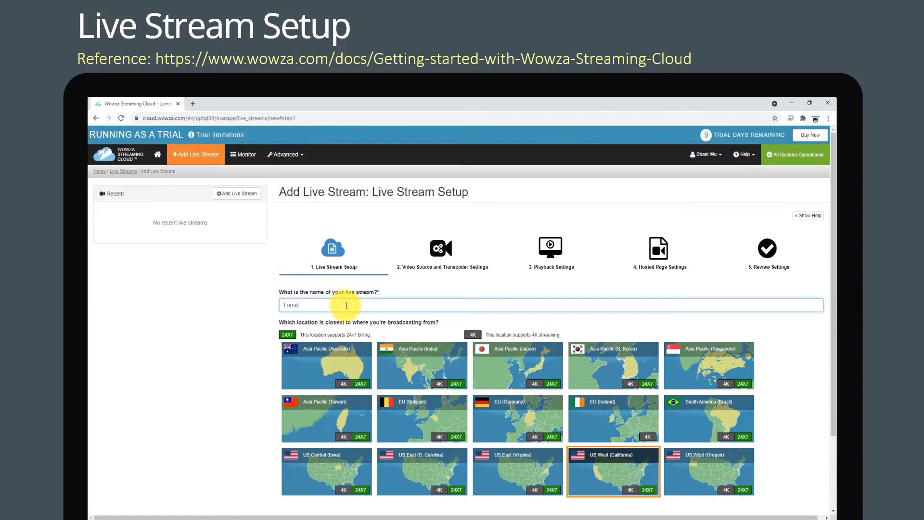
{"action": "type", "text": "ns"}
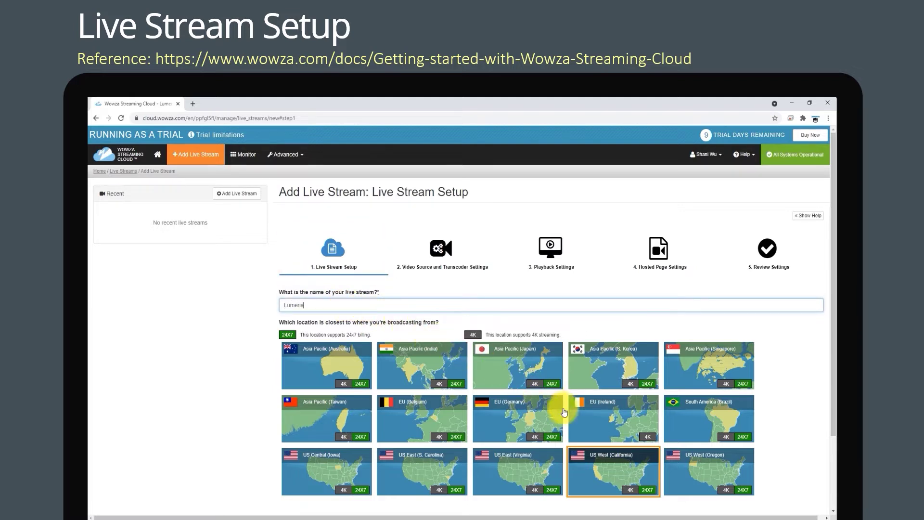
{"action": "left_click", "coordinate": [608, 474]}
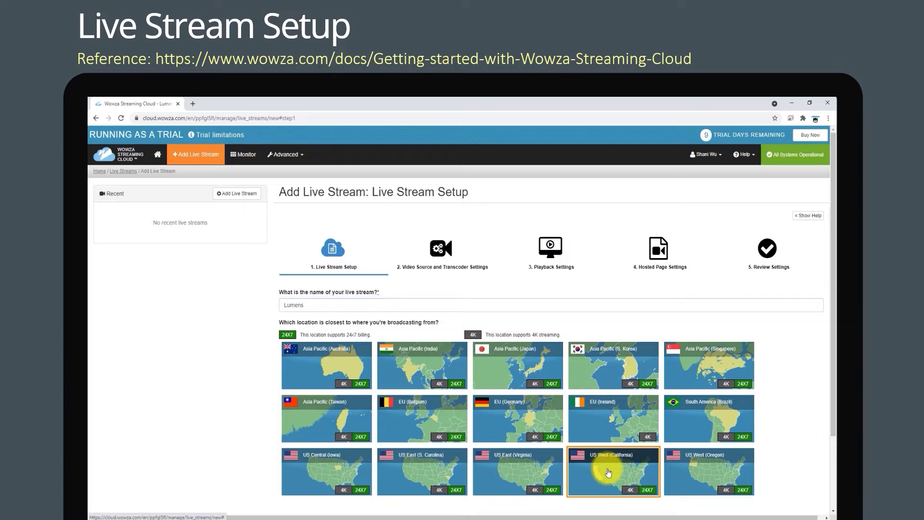
{"action": "scroll", "coordinate": [609, 474], "scroll_direction": "down", "scroll_amount": 3}
{"action": "left_click", "coordinate": [809, 444]}
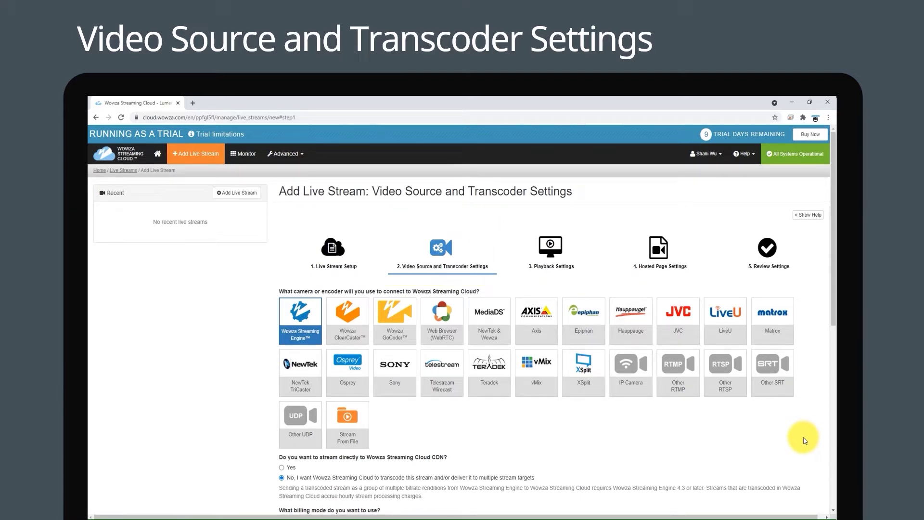
- Choose Other RTMP as the video source at 1920 x 1080 resolution
{"action": "left_click", "coordinate": [674, 377]}
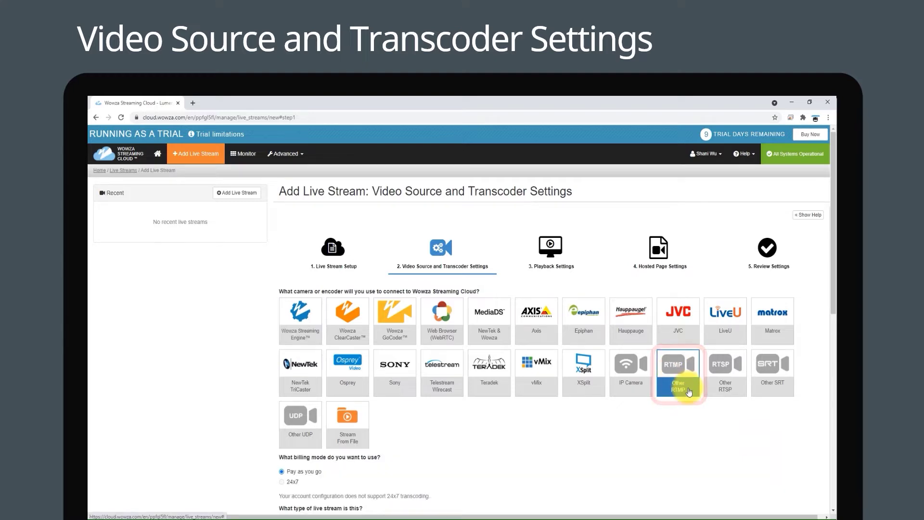
{"action": "scroll", "coordinate": [679, 381], "scroll_direction": "down", "scroll_amount": 2}
{"action": "scroll", "coordinate": [671, 390], "scroll_direction": "down", "scroll_amount": 3}
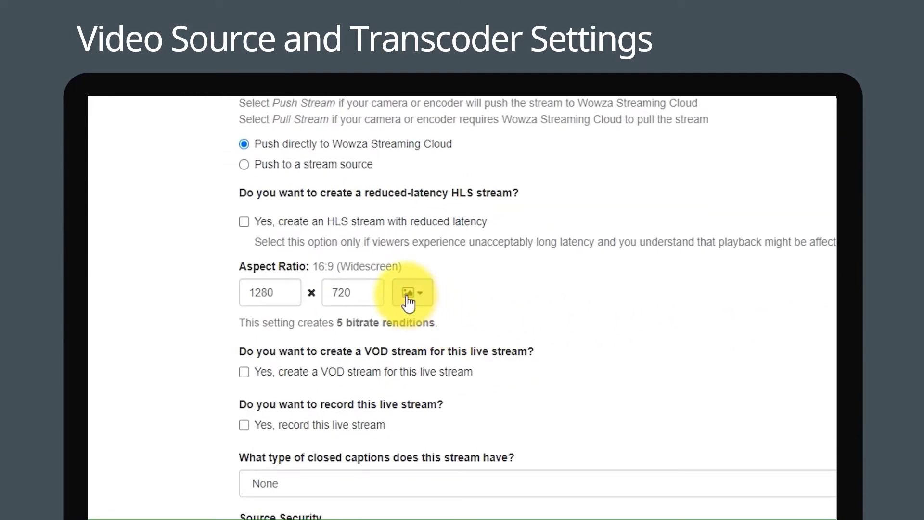
{"action": "left_click", "coordinate": [365, 352]}
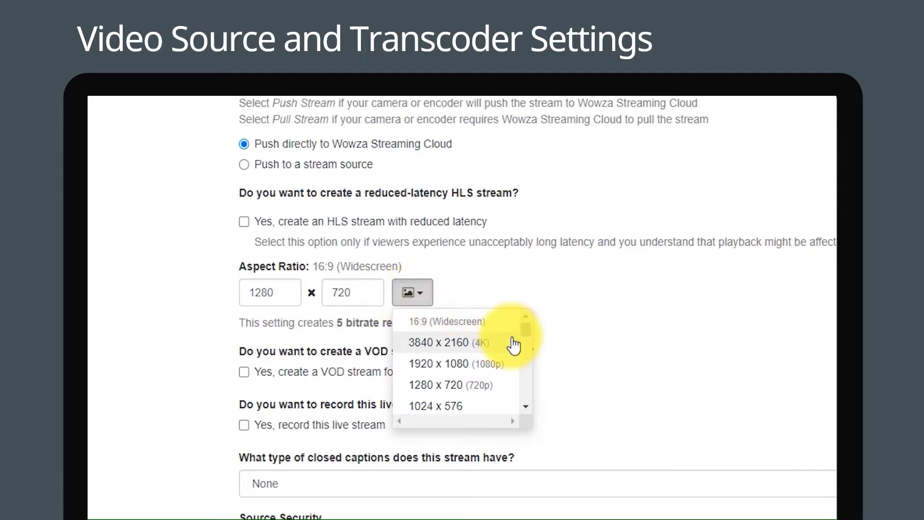
{"action": "left_click", "coordinate": [502, 372]}
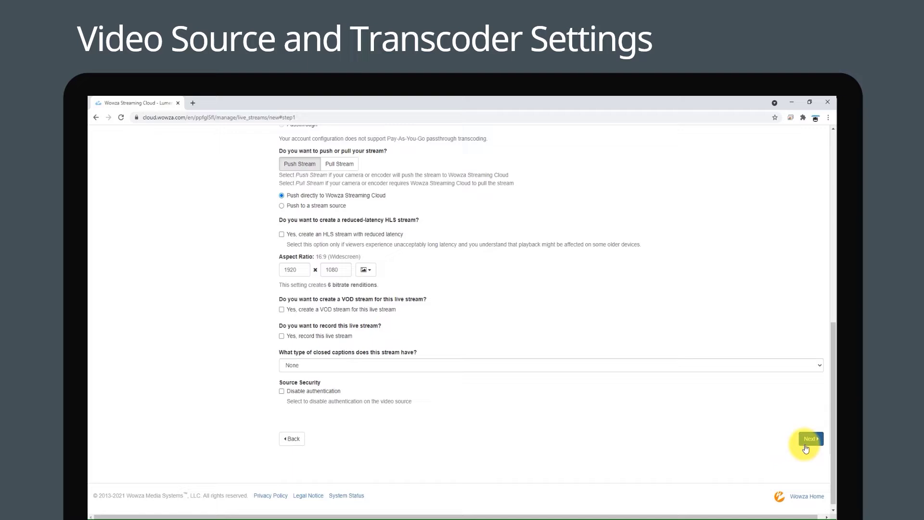
- Accept the default video source, playback and hosted page settings to reach Review
{"action": "left_click", "coordinate": [811, 439]}
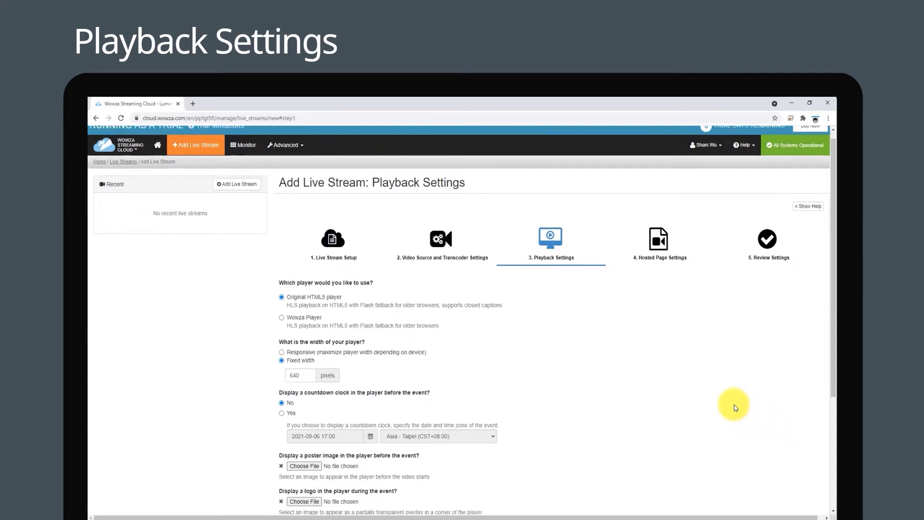
{"action": "scroll", "coordinate": [734, 408], "scroll_direction": "down", "scroll_amount": 5}
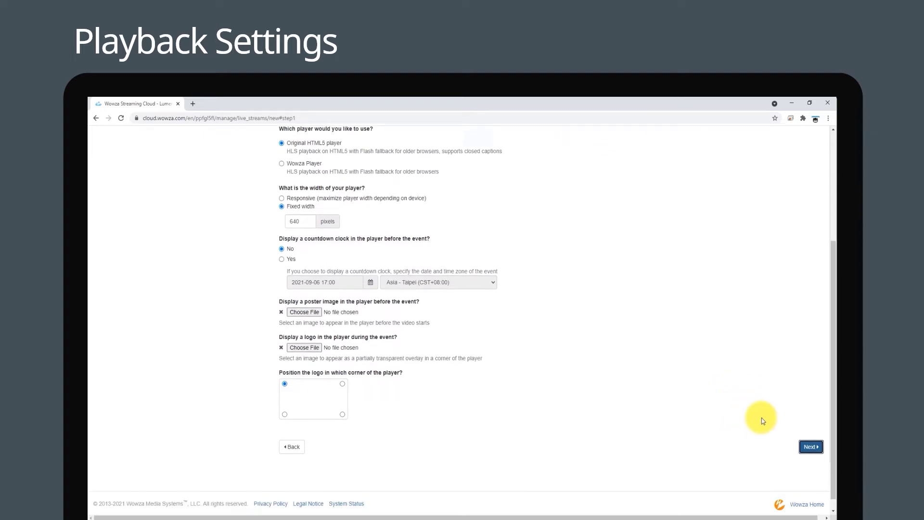
{"action": "left_click", "coordinate": [809, 449]}
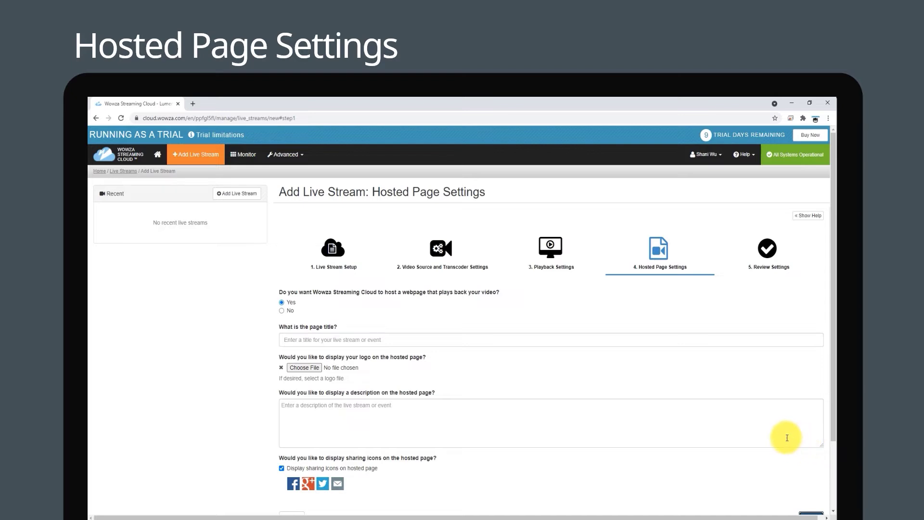
{"action": "scroll", "coordinate": [770, 434], "scroll_direction": "down", "scroll_amount": 2}
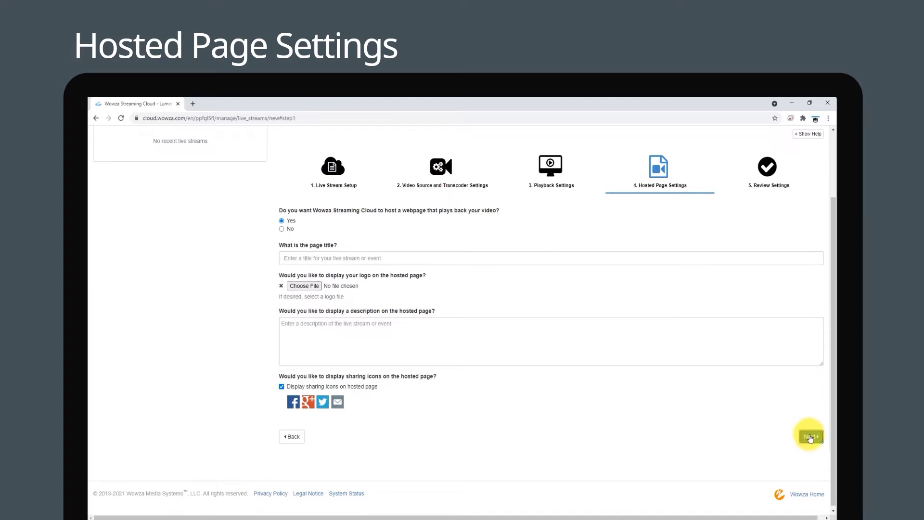
{"action": "left_click", "coordinate": [810, 437]}
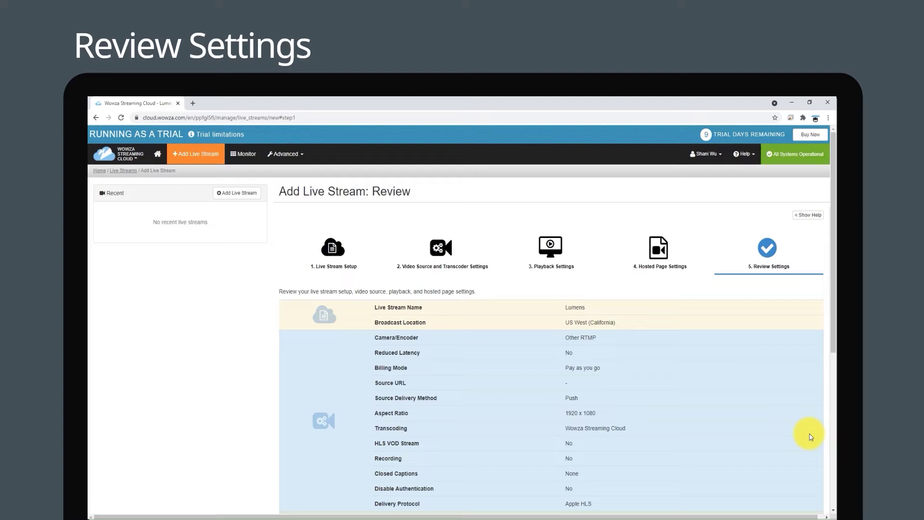
{"action": "scroll", "coordinate": [723, 426], "scroll_direction": "down", "scroll_amount": 1}
{"action": "scroll", "coordinate": [665, 424], "scroll_direction": "down", "scroll_amount": 3}
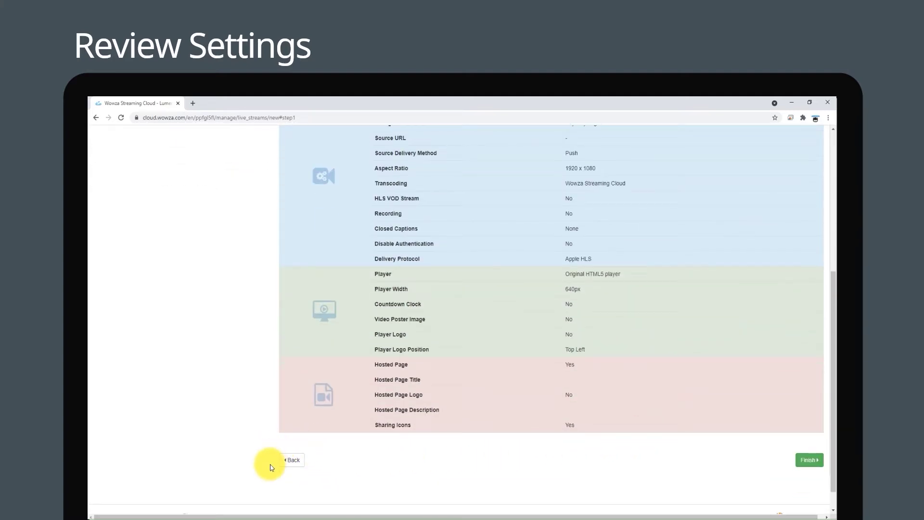
{"action": "left_click_drag", "start_coordinate": [832, 413], "coordinate": [832, 260]}
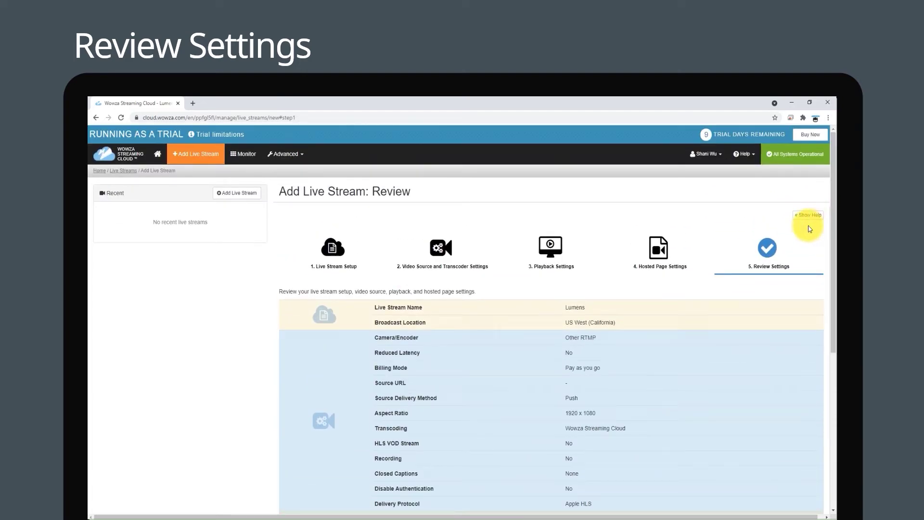
{"action": "left_click_drag", "start_coordinate": [831, 237], "coordinate": [829, 403]}
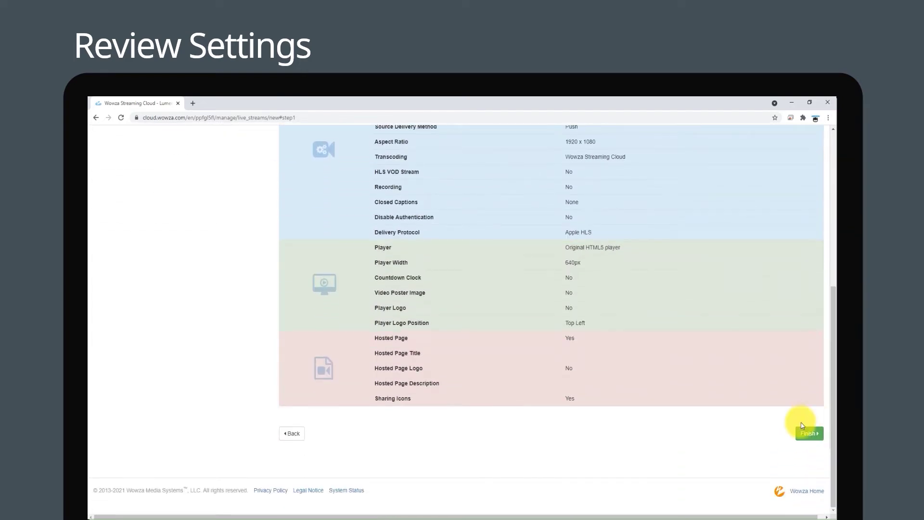
- Finish the wizard to create the Lumens stream with the reviewed settings
{"action": "left_click", "coordinate": [803, 436]}
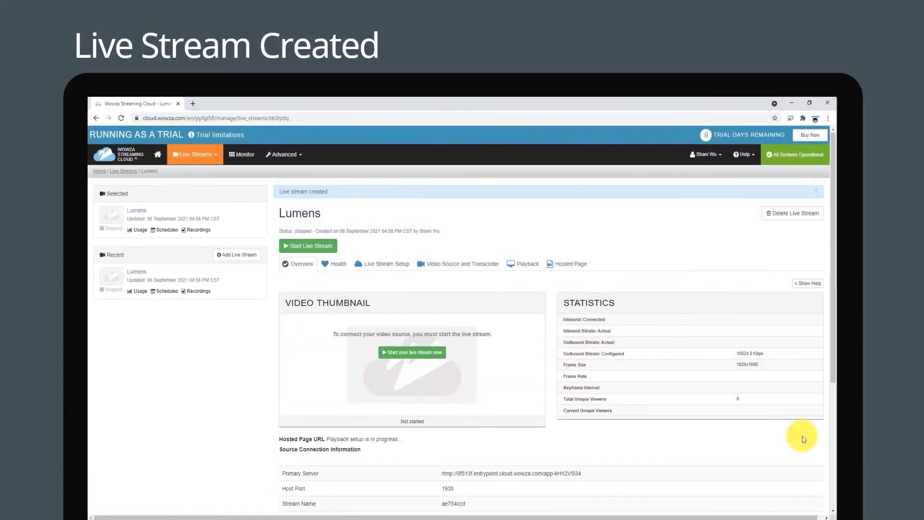
{"action": "scroll", "coordinate": [591, 428], "scroll_direction": "down", "scroll_amount": 2}
{"action": "scroll", "coordinate": [589, 428], "scroll_direction": "down", "scroll_amount": 3}
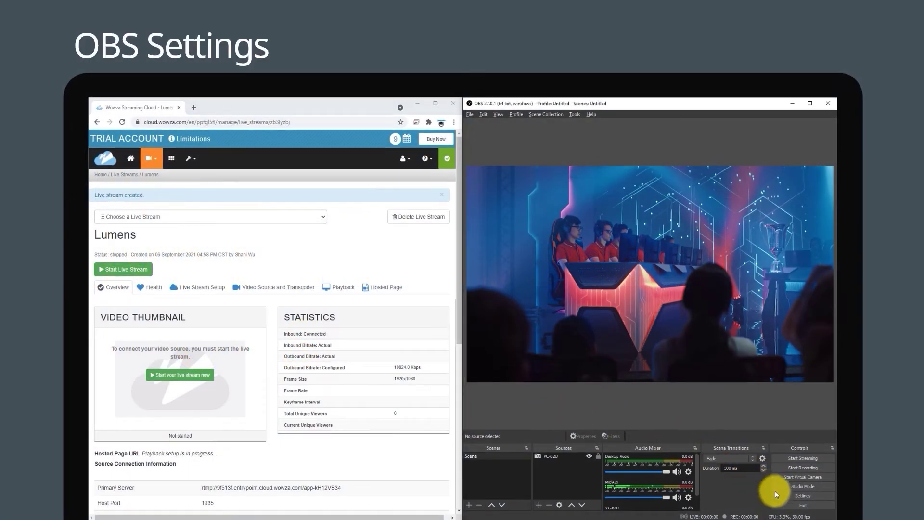
- Set the OBS Studio stream service to Custom
{"action": "left_click", "coordinate": [814, 497]}
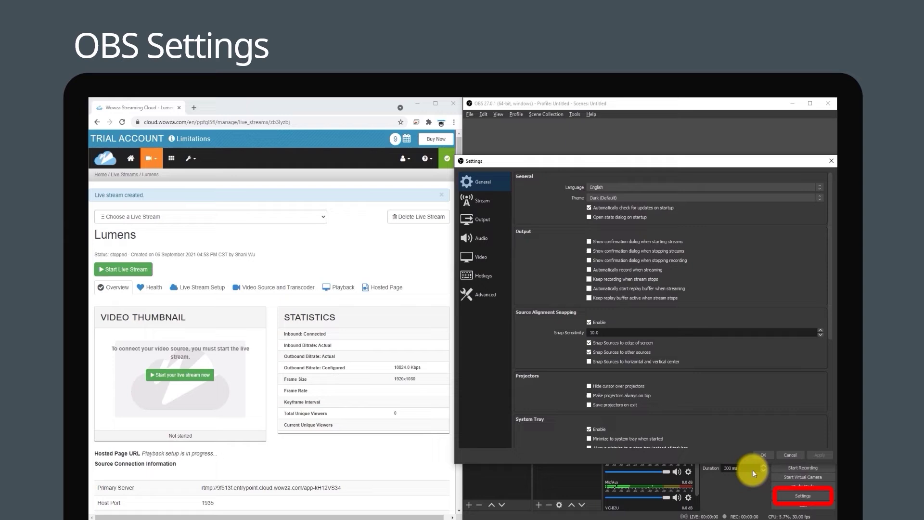
{"action": "left_click", "coordinate": [482, 202]}
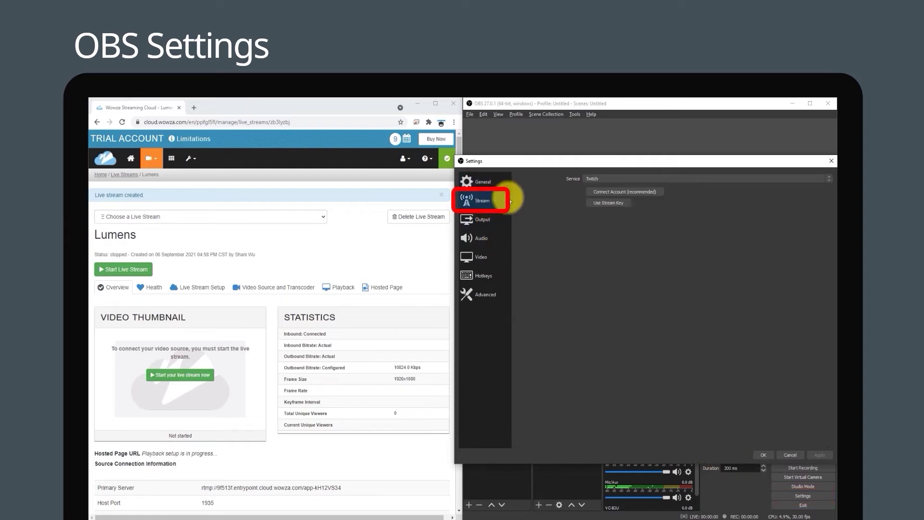
{"action": "left_click", "coordinate": [667, 179]}
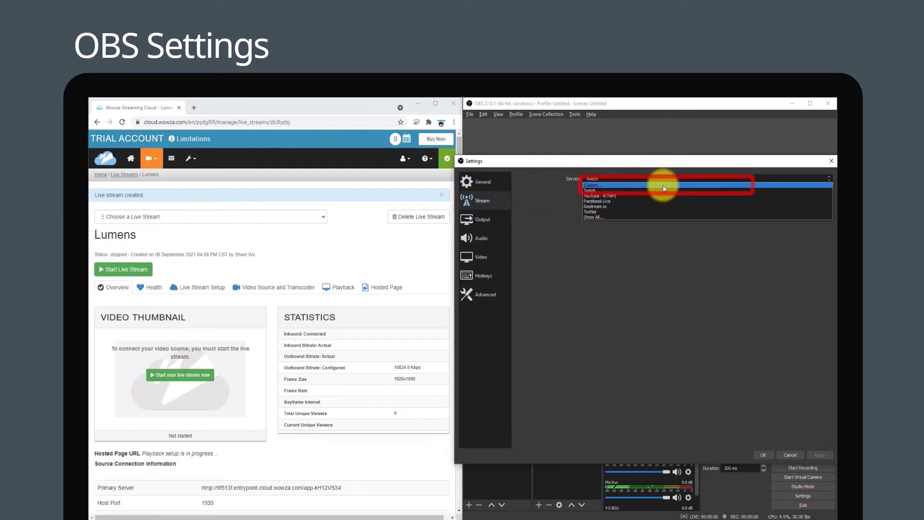
{"action": "left_click", "coordinate": [663, 185]}
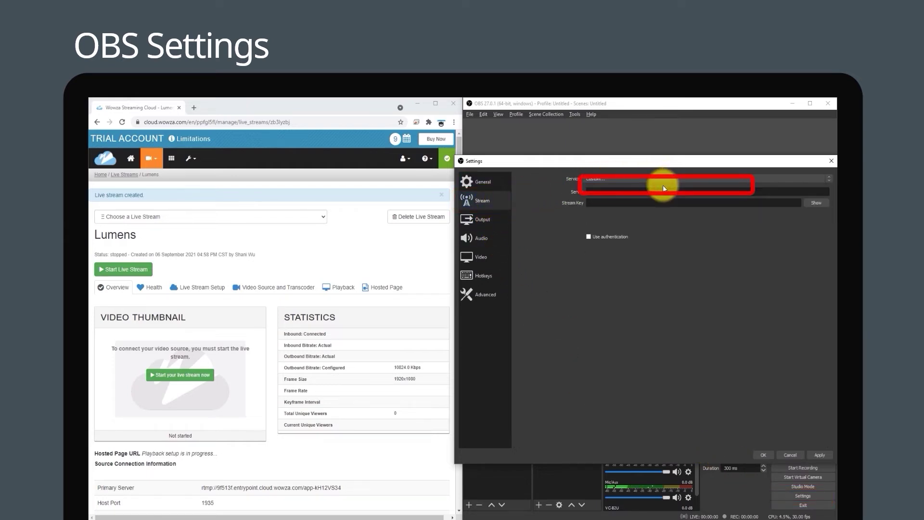
- Copy Wowza's Primary Server URL into the OBS Server field
{"action": "left_click", "coordinate": [270, 449]}
{"action": "scroll", "coordinate": [278, 447], "scroll_direction": "down", "scroll_amount": 3}
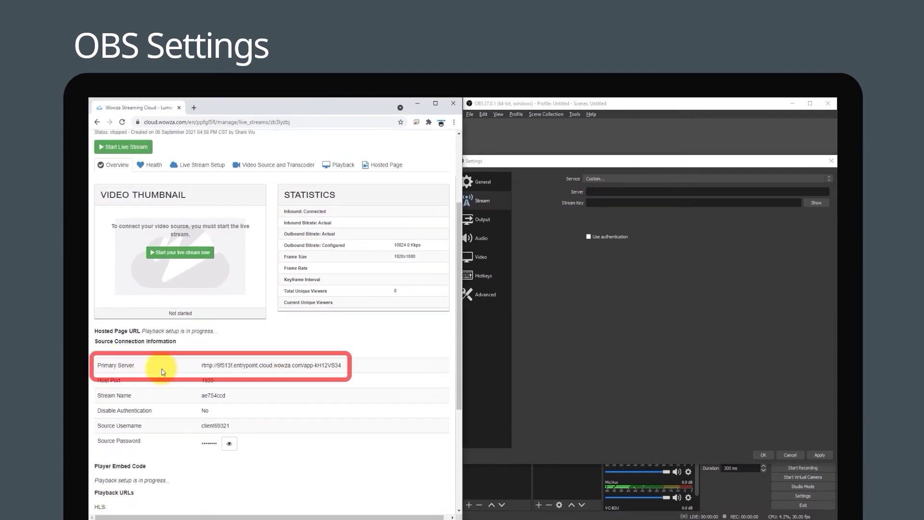
{"action": "left_click_drag", "start_coordinate": [202, 366], "coordinate": [340, 367]}
{"action": "right_click", "coordinate": [334, 366]}
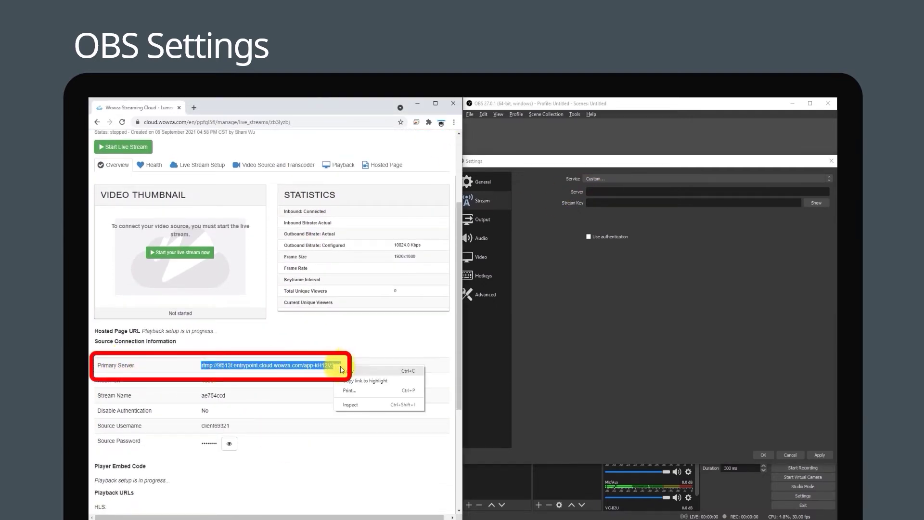
{"action": "left_click", "coordinate": [346, 374]}
{"action": "left_click", "coordinate": [643, 191]}
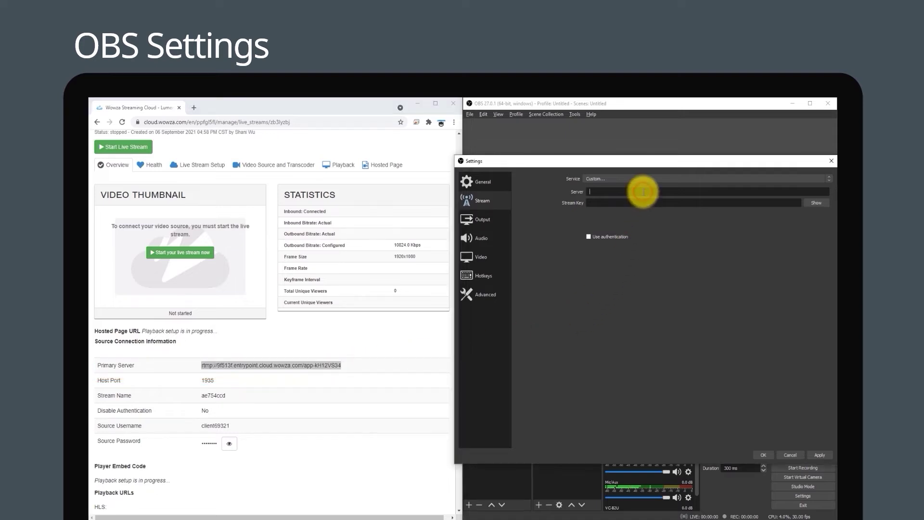
{"action": "right_click", "coordinate": [645, 193]}
{"action": "left_click", "coordinate": [653, 238]}
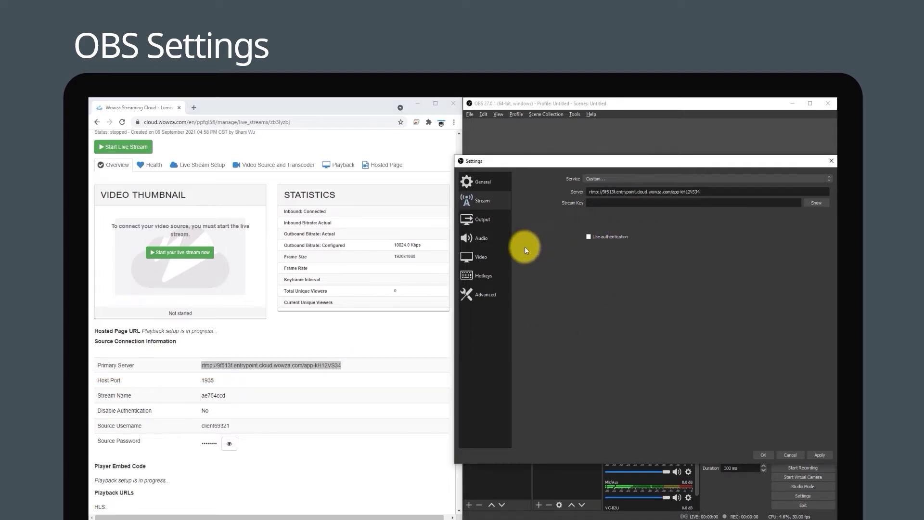
- Copy Wowza's Stream Name into the OBS Stream Key field
{"action": "left_click", "coordinate": [125, 396]}
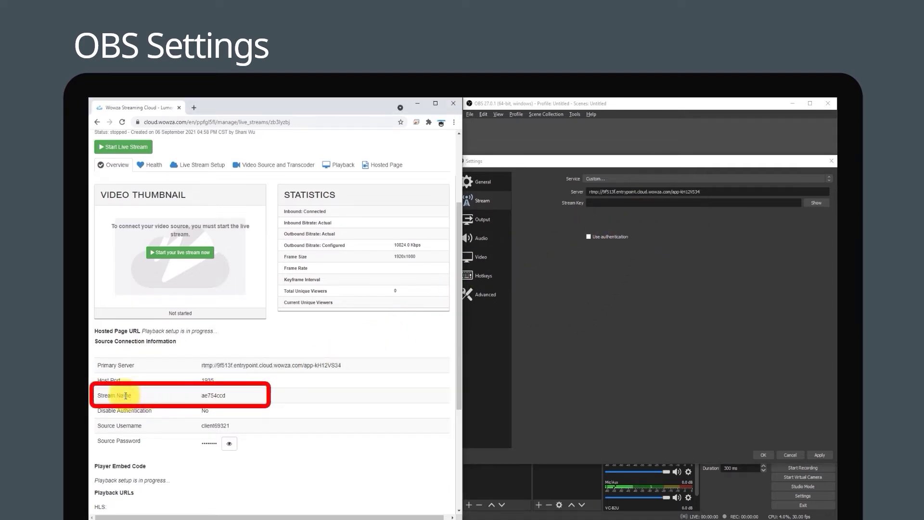
{"action": "double_click", "coordinate": [211, 395]}
{"action": "right_click", "coordinate": [221, 398]}
{"action": "left_click", "coordinate": [233, 404]}
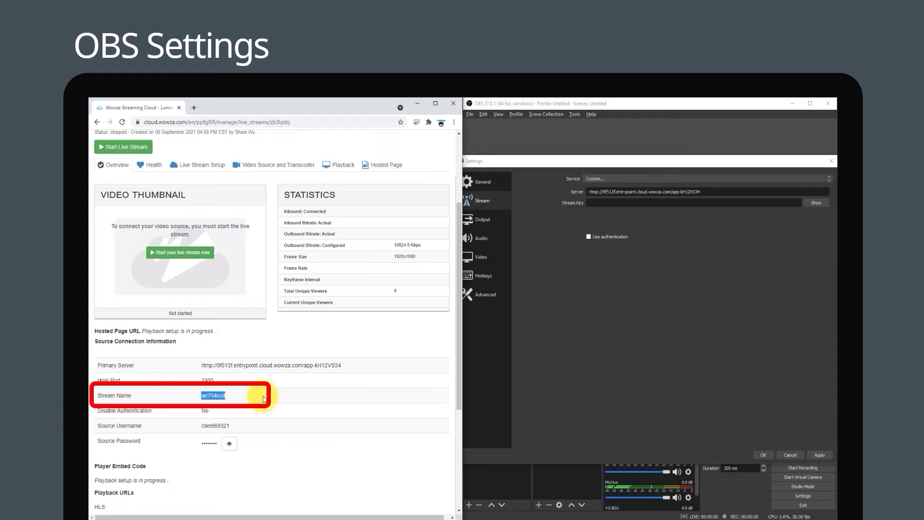
{"action": "left_click", "coordinate": [657, 203]}
{"action": "right_click", "coordinate": [658, 203]}
{"action": "left_click", "coordinate": [670, 250]}
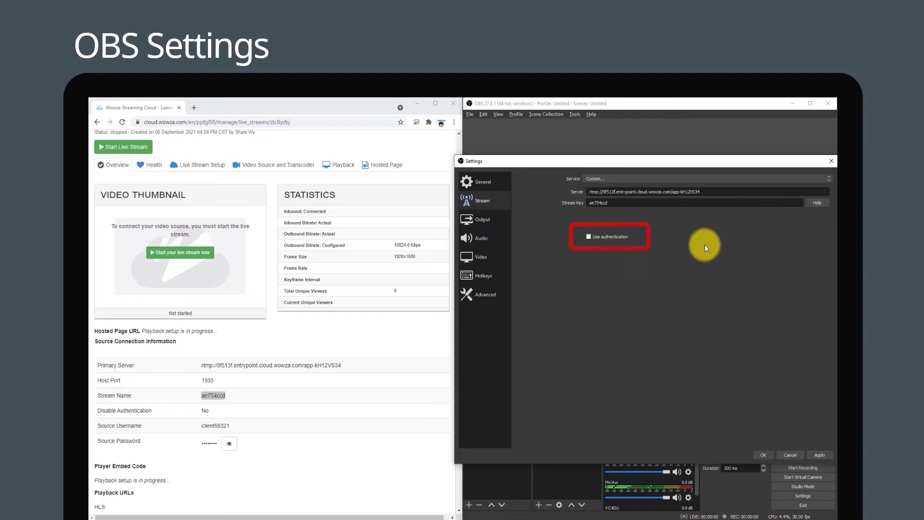
- Enable authentication and paste Wowza's Source Username into the OBS Username field
{"action": "left_click", "coordinate": [588, 236]}
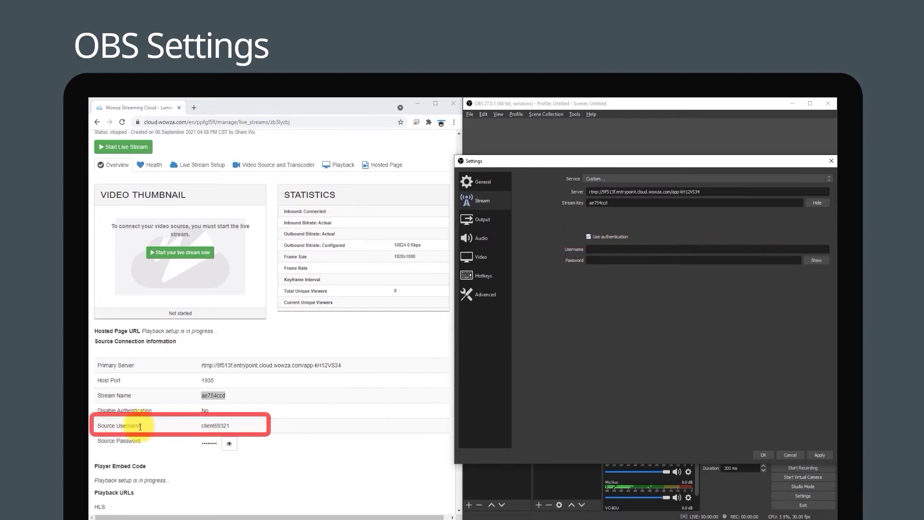
{"action": "left_click_drag", "start_coordinate": [201, 425], "coordinate": [231, 426]}
{"action": "right_click", "coordinate": [232, 431]}
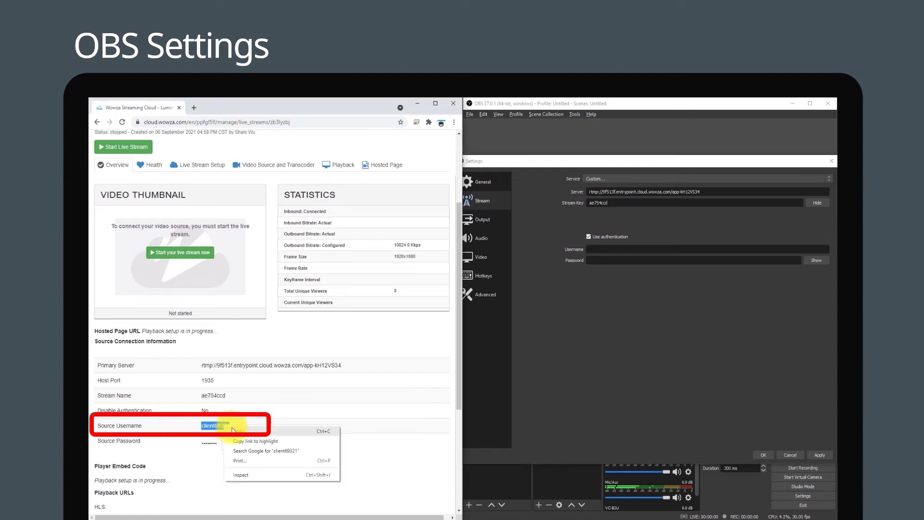
{"action": "left_click", "coordinate": [234, 431]}
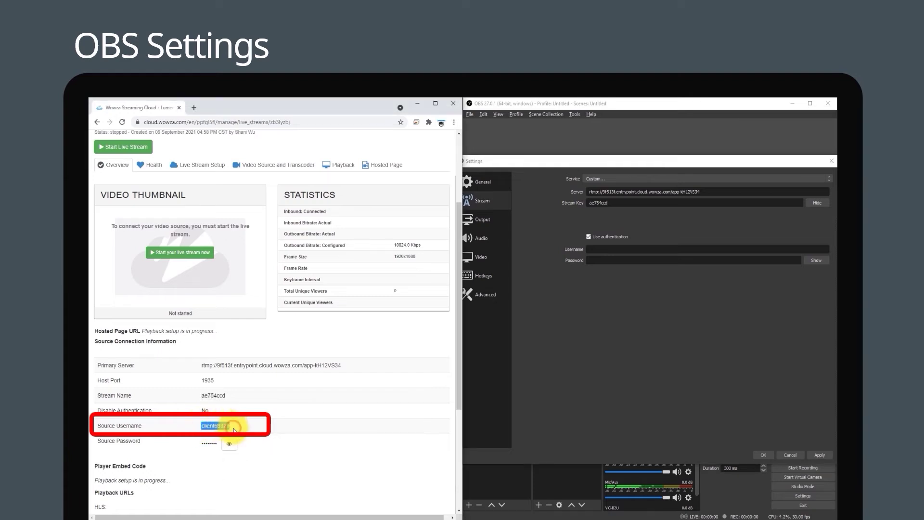
{"action": "left_click", "coordinate": [619, 251]}
{"action": "right_click", "coordinate": [620, 251]}
{"action": "left_click", "coordinate": [639, 295]}
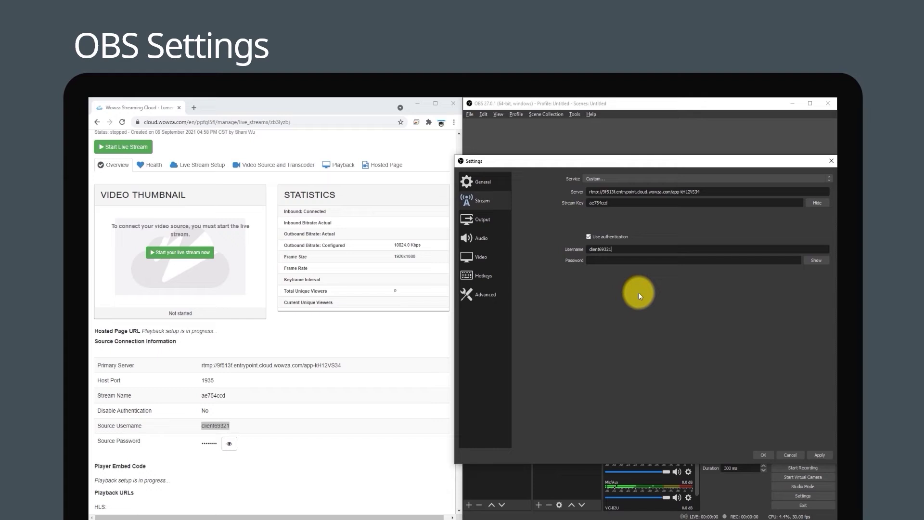
- Paste Wowza's revealed Source Password into Password and save the settings
{"action": "left_click", "coordinate": [229, 443]}
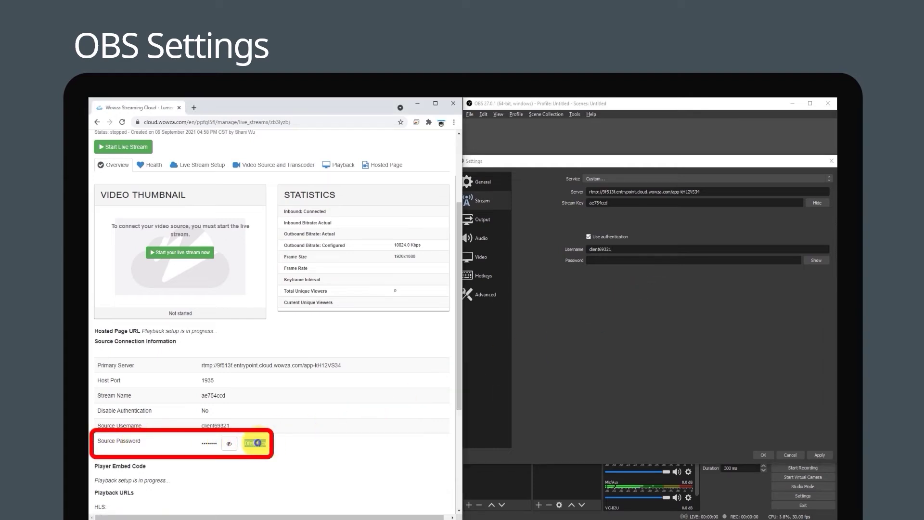
{"action": "double_click", "coordinate": [265, 445]}
{"action": "left_click", "coordinate": [619, 261]}
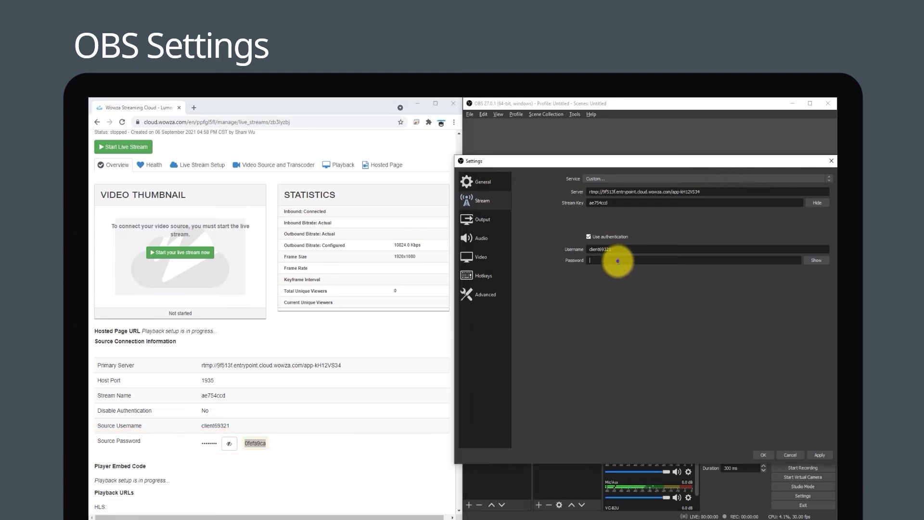
{"action": "right_click", "coordinate": [622, 262]}
{"action": "left_click", "coordinate": [635, 305]}
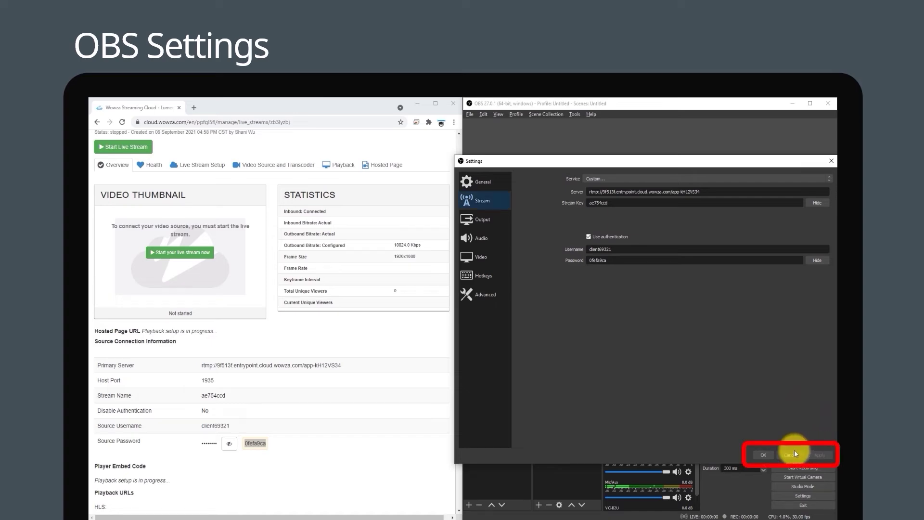
{"action": "left_click", "coordinate": [766, 454]}
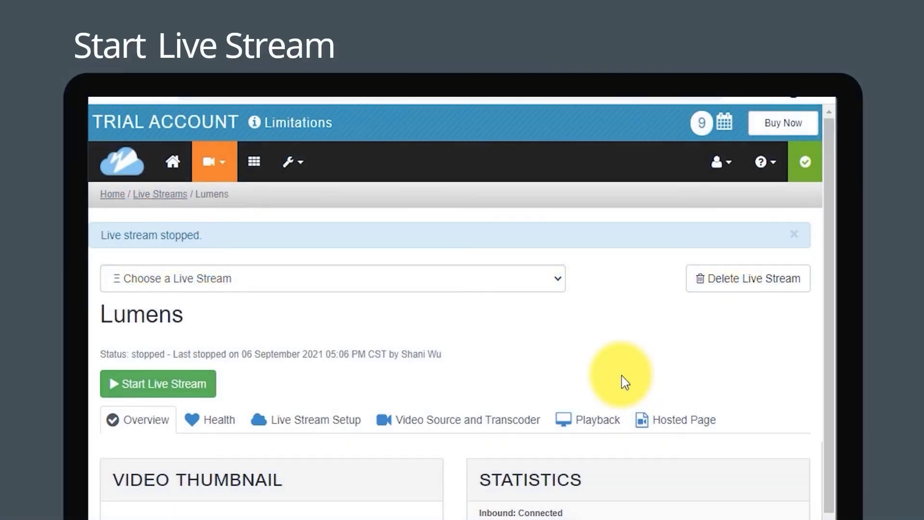
- Start the Lumens stream in Wowza and confirm the trial-mode time warning
{"action": "left_click", "coordinate": [170, 388]}
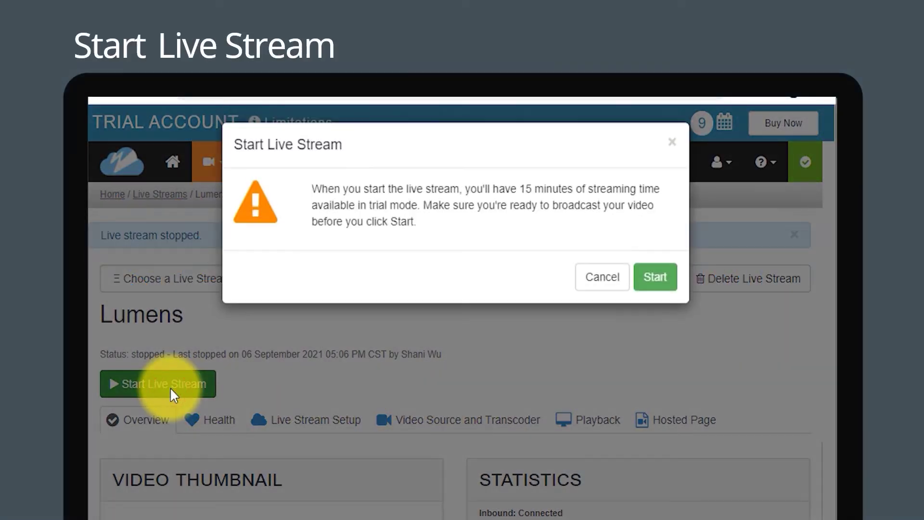
{"action": "left_click", "coordinate": [647, 289]}
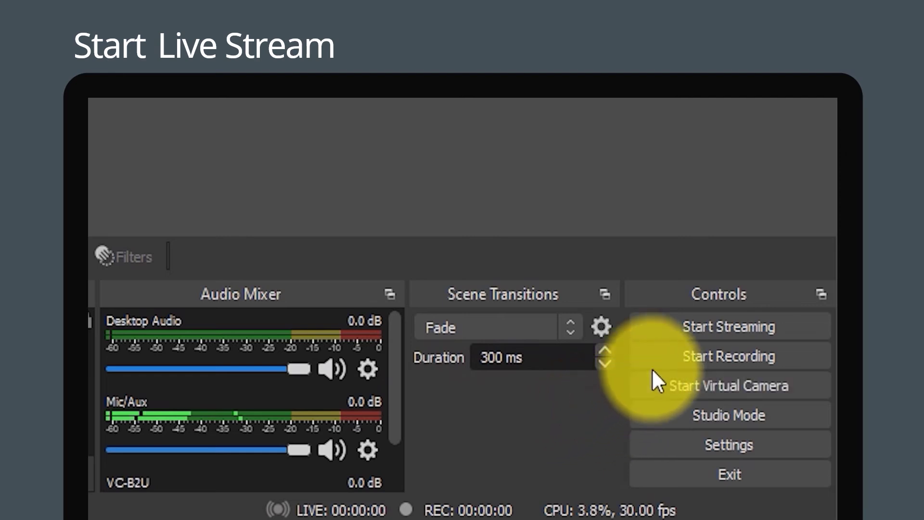
- Start streaming from OBS Studio's Controls panel to the Wowza server
{"action": "left_click", "coordinate": [798, 334]}
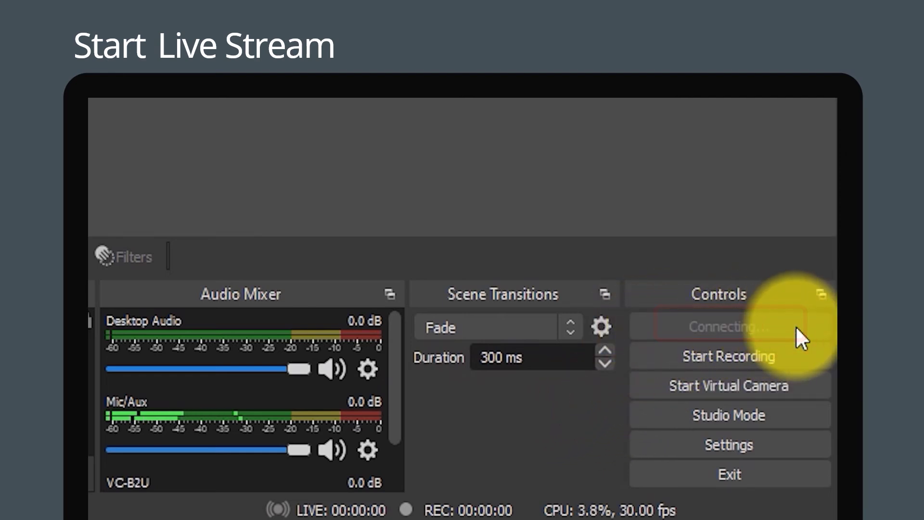